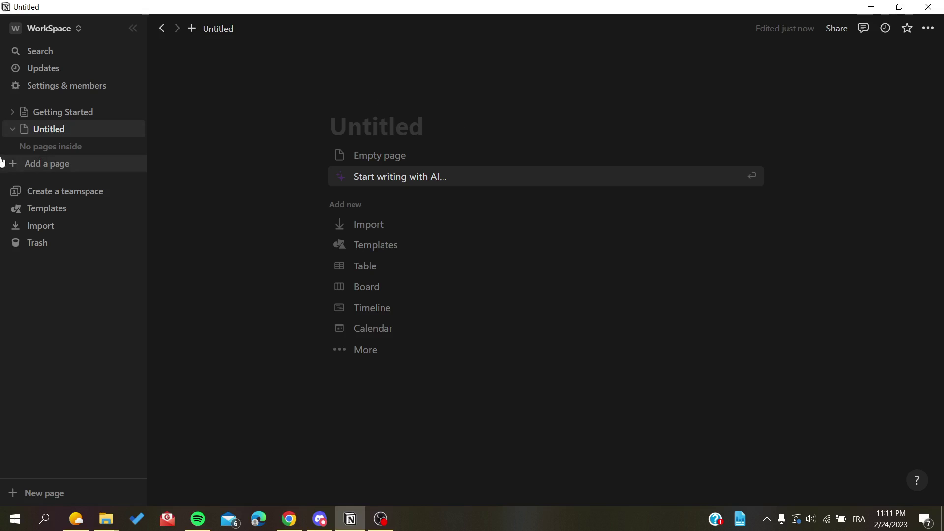
Add a new calendar database as a sub-page under the Untitled page.
{"action": "mouse_move", "coordinate": [74, 129]}
{"action": "left_click", "coordinate": [134, 130]}
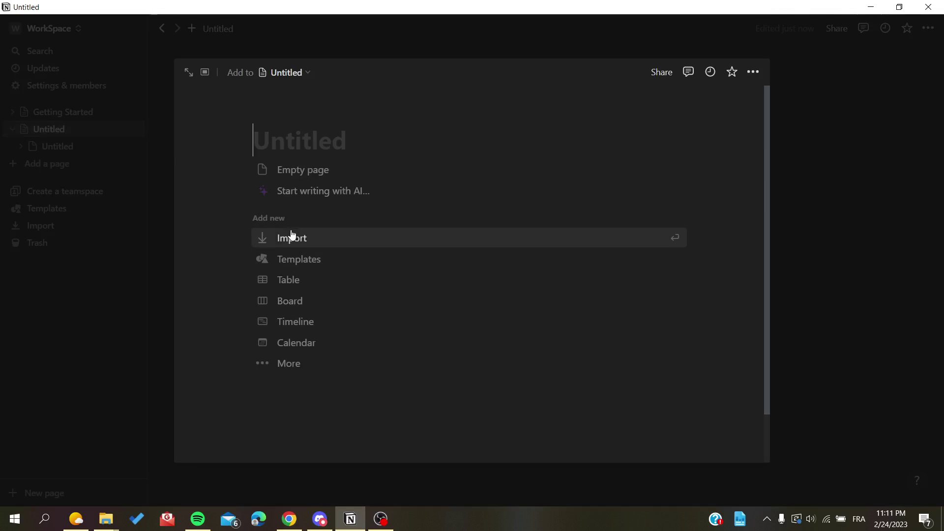
{"action": "left_click", "coordinate": [281, 341]}
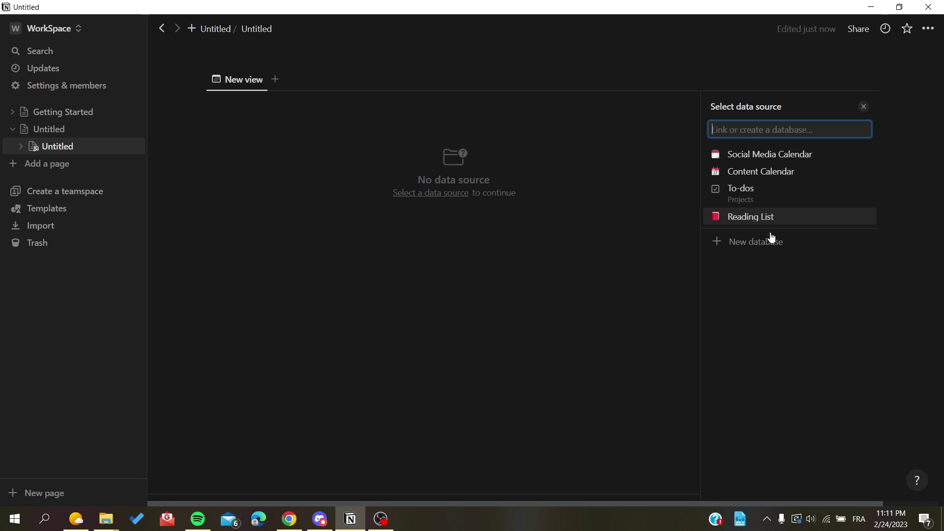
{"action": "left_click", "coordinate": [771, 243]}
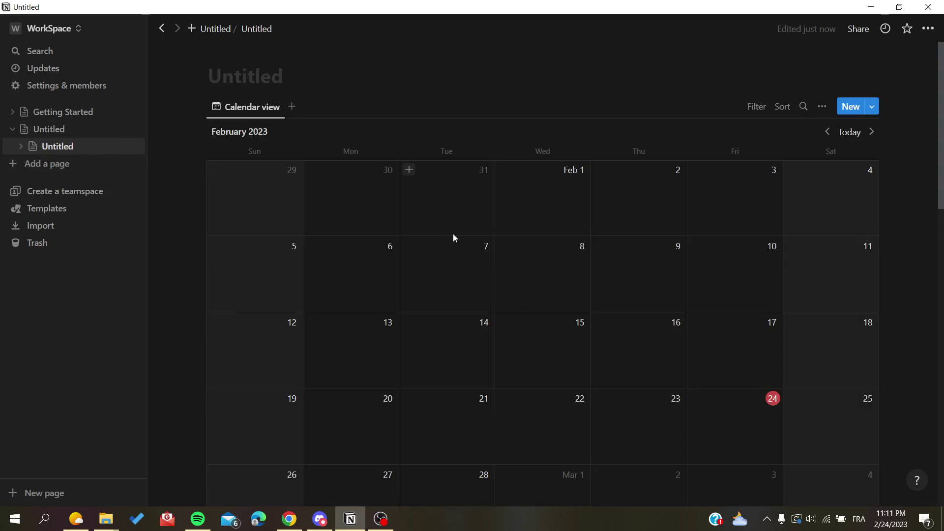
Return to the Untitled page and convert the calendar page link into an inline database.
{"action": "mouse_move", "coordinate": [73, 129]}
{"action": "left_click", "coordinate": [105, 137]}
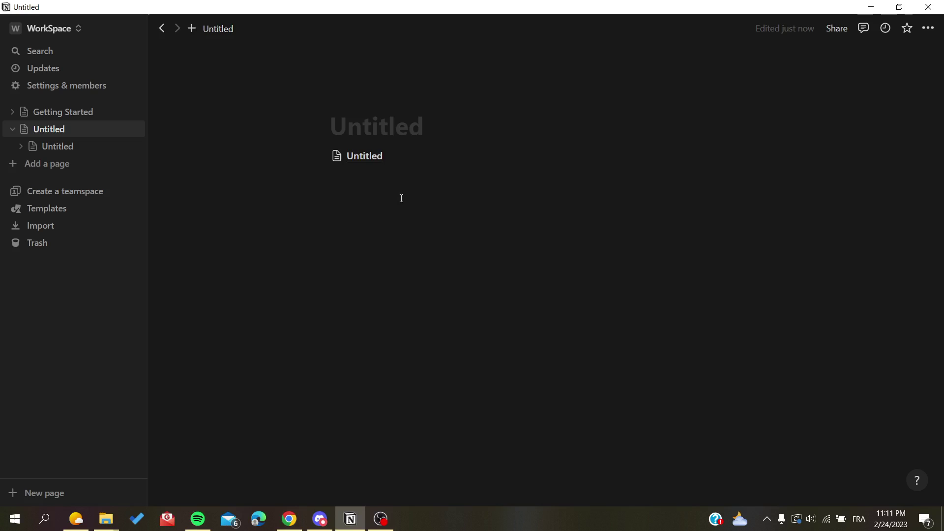
{"action": "left_click", "coordinate": [753, 156]}
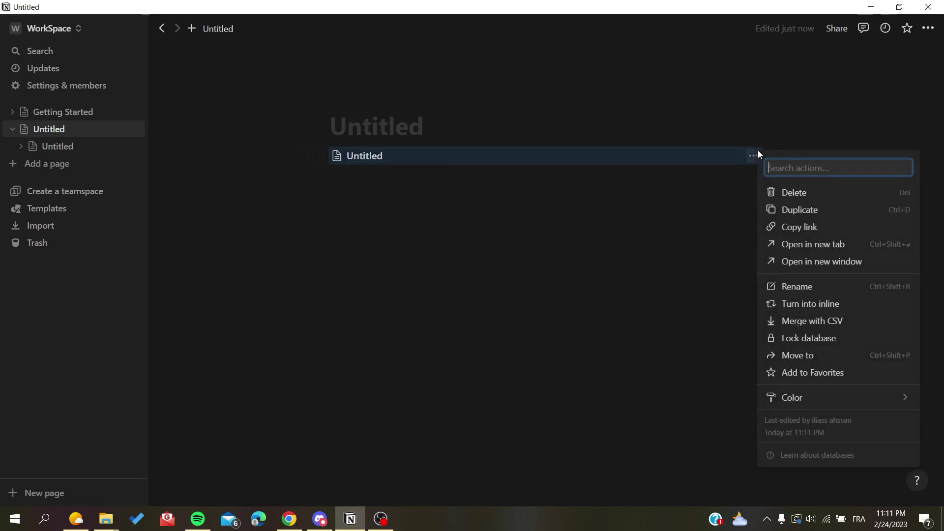
{"action": "left_click", "coordinate": [807, 311]}
{"action": "scroll", "coordinate": [490, 358], "scroll_direction": "down", "scroll_amount": 3}
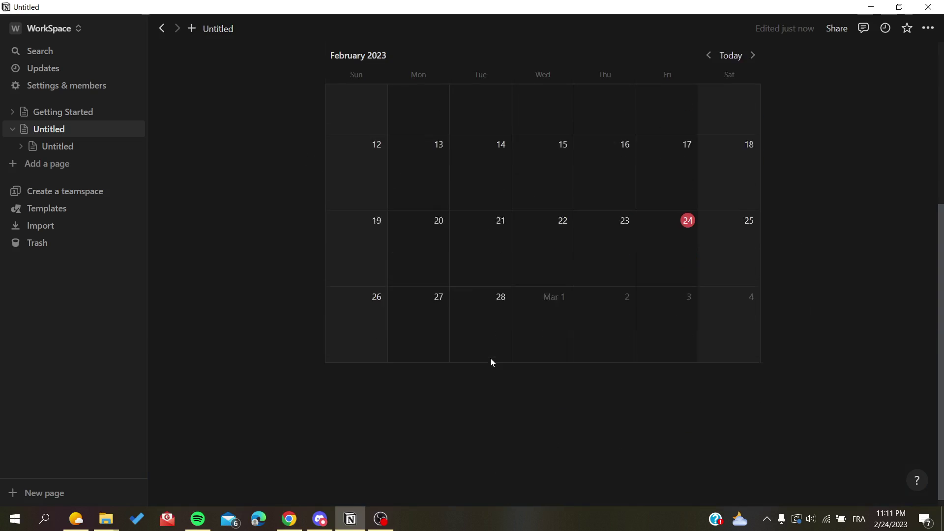
{"action": "scroll", "coordinate": [491, 357], "scroll_direction": "up", "scroll_amount": 2}
{"action": "scroll", "coordinate": [491, 358], "scroll_direction": "up", "scroll_amount": 2}
{"action": "scroll", "coordinate": [491, 358], "scroll_direction": "down", "scroll_amount": 3}
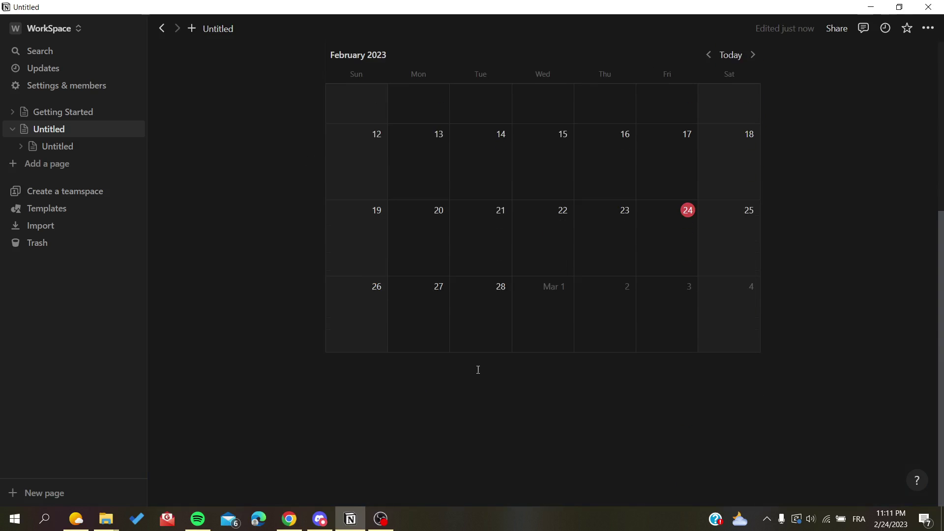
{"action": "left_click", "coordinate": [481, 372]}
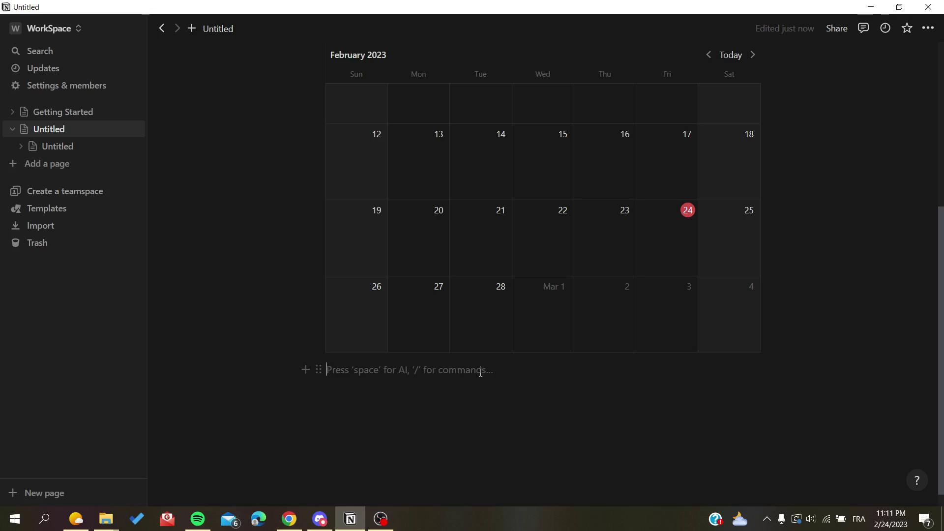
{"action": "left_click", "coordinate": [769, 325]}
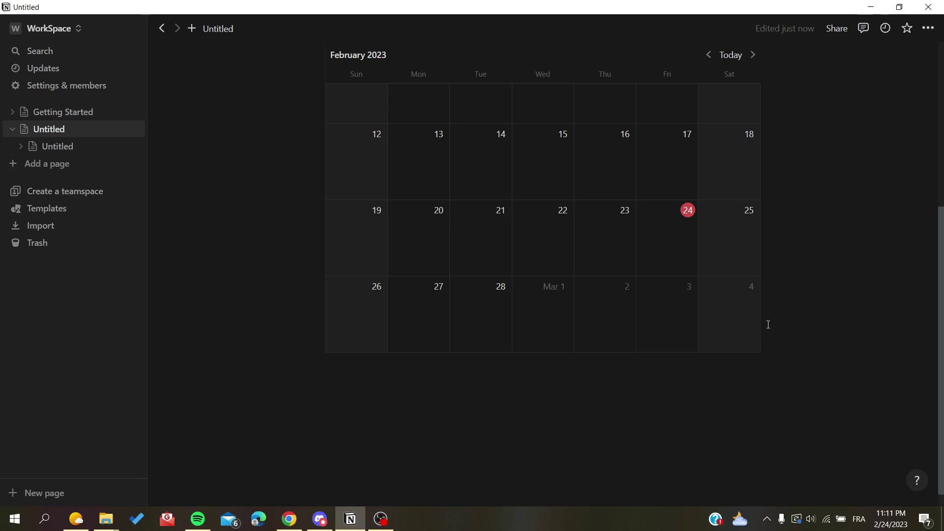
{"action": "left_click_drag", "start_coordinate": [774, 371], "coordinate": [386, 66]}
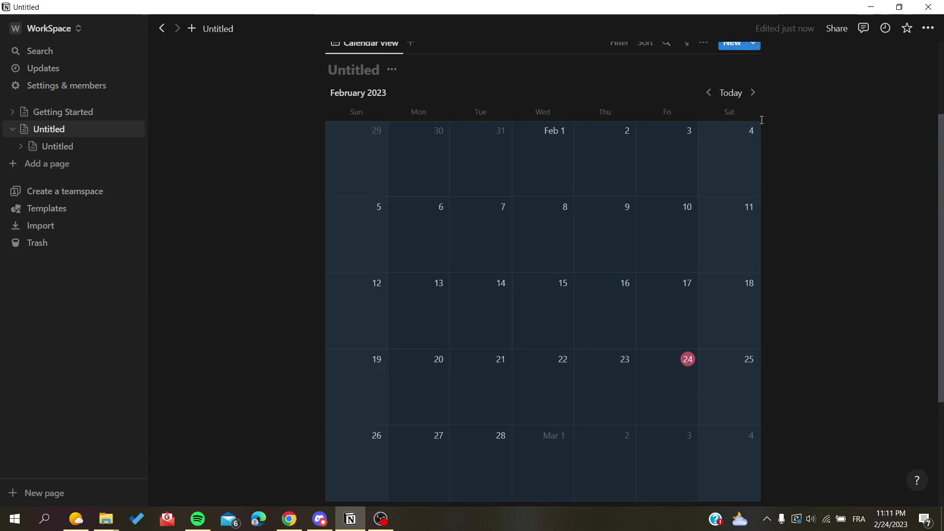
{"action": "scroll", "coordinate": [767, 120], "scroll_direction": "down", "scroll_amount": 3}
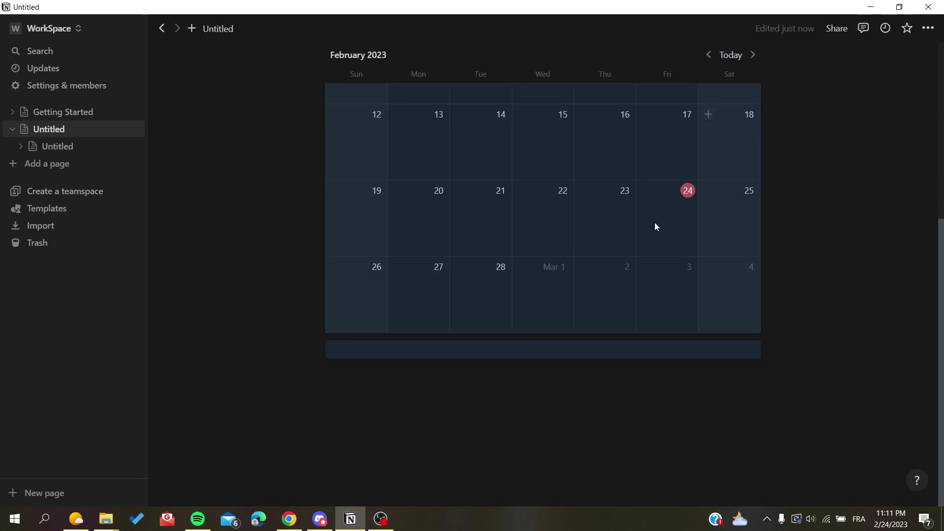
{"action": "left_click", "coordinate": [491, 361]}
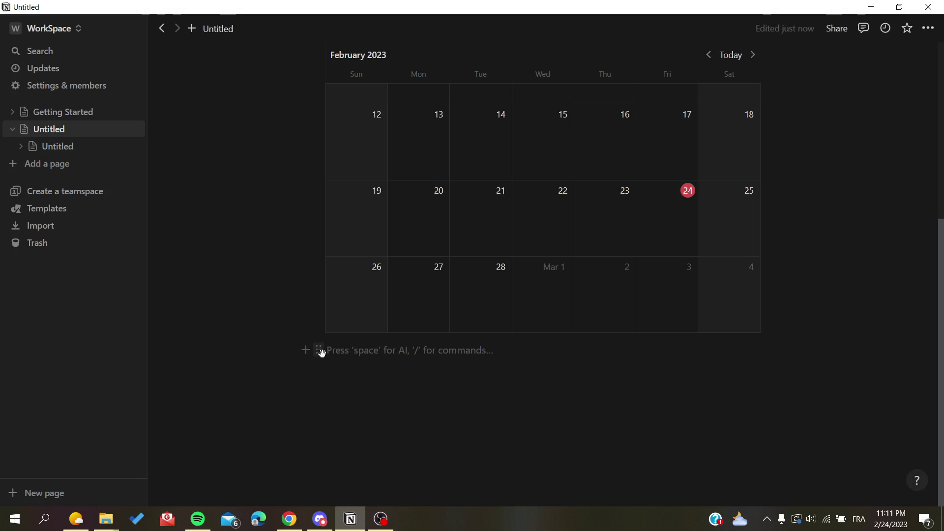
{"action": "key", "text": "Escape"}
{"action": "left_click", "coordinate": [354, 349]}
{"action": "type", "text": "/"}
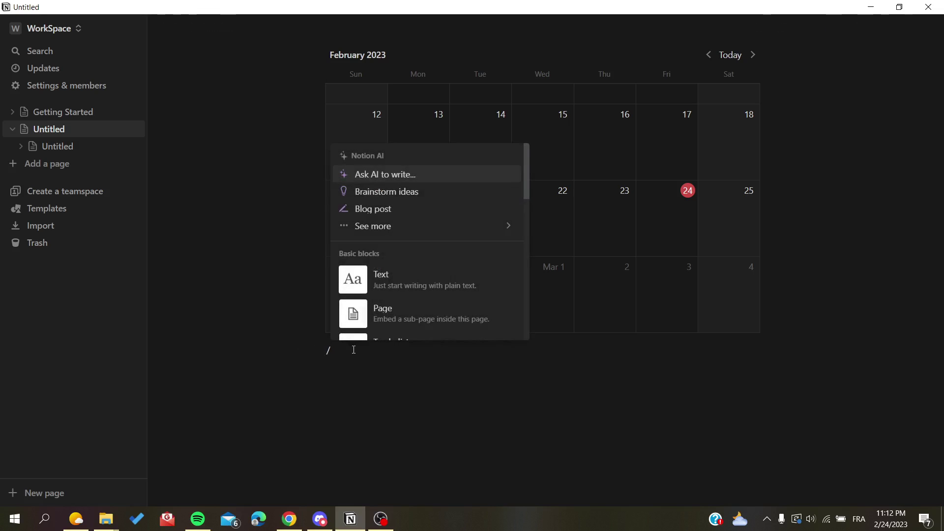
{"action": "type", "text": "co"}
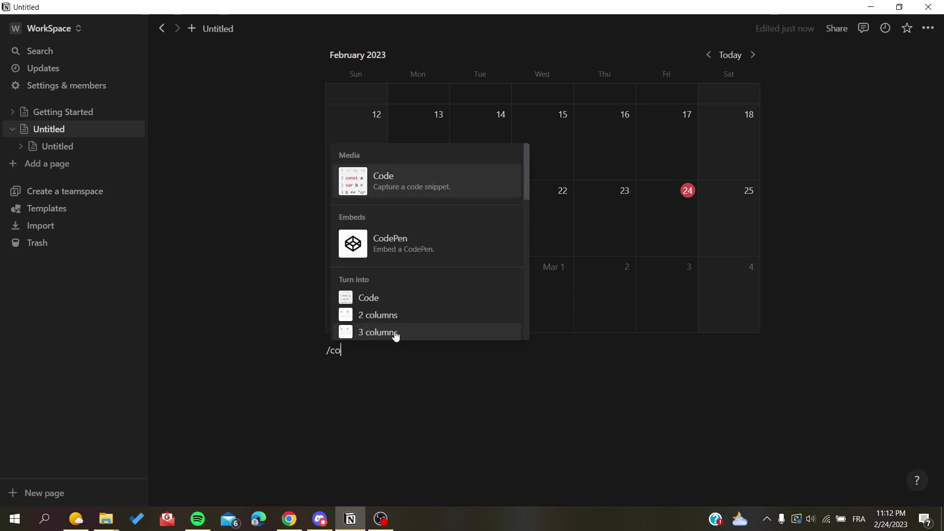
{"action": "scroll", "coordinate": [384, 310], "scroll_direction": "down", "scroll_amount": 1}
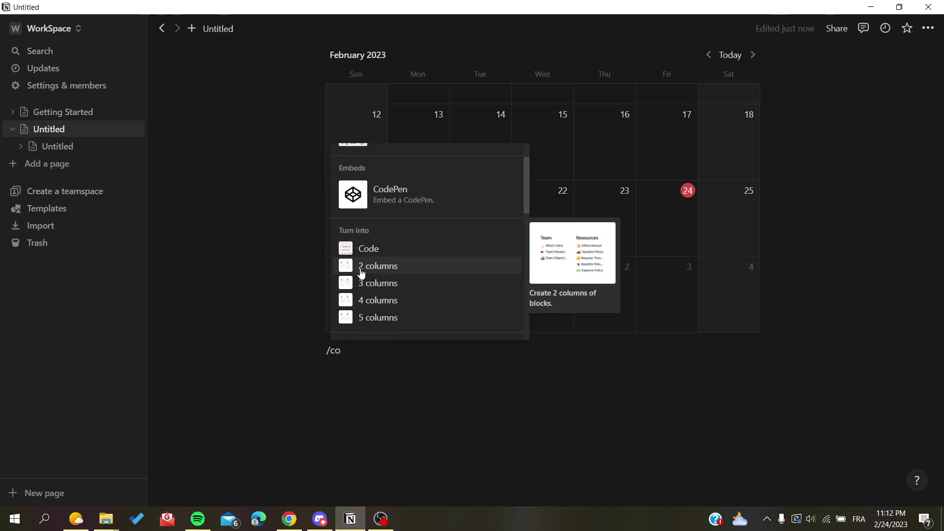
{"action": "key", "text": "BackSpace"}
{"action": "key", "text": "BackSpace"}
{"action": "key", "text": "BackSpace"}
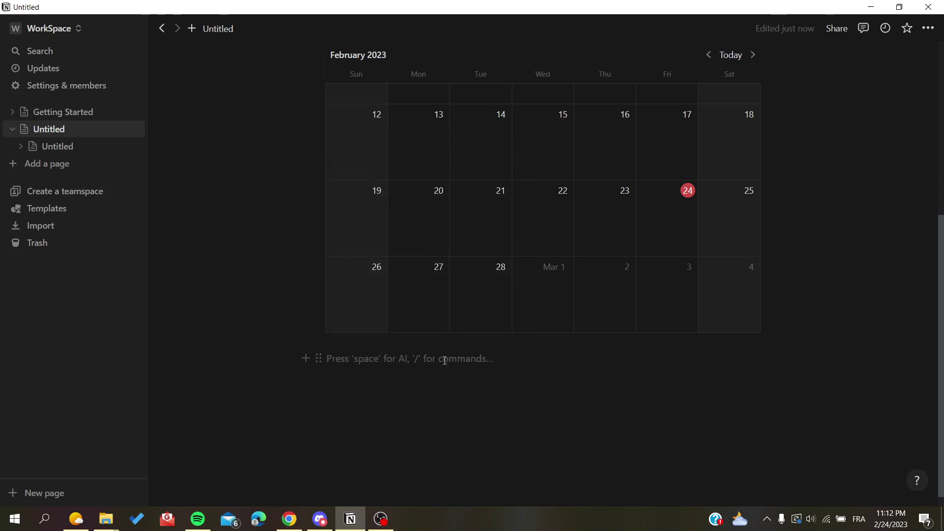
{"action": "scroll", "coordinate": [402, 293], "scroll_direction": "up", "scroll_amount": 3}
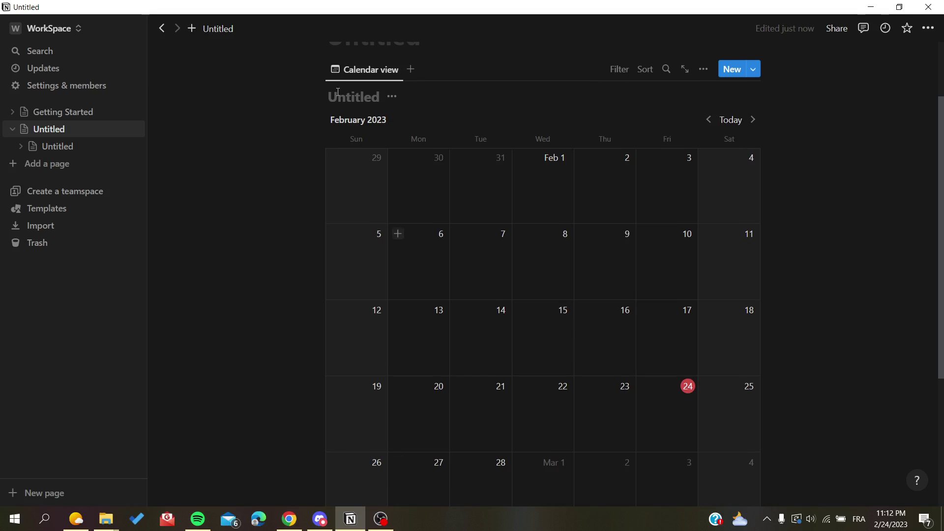
{"action": "scroll", "coordinate": [334, 91], "scroll_direction": "up", "scroll_amount": 1}
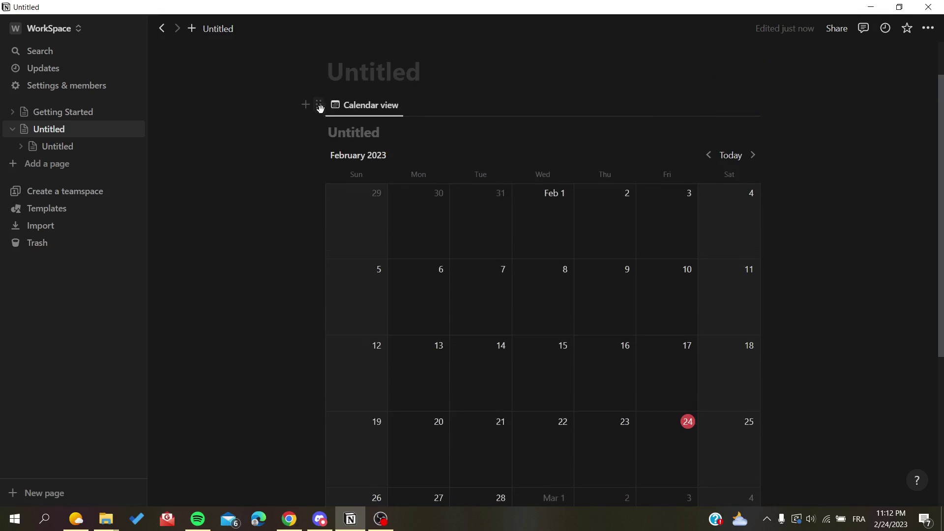
Move the inline calendar into a side-by-side column and widen it across most of the page.
{"action": "mouse_move", "coordinate": [322, 103]}
{"action": "left_mouse_down"}
{"action": "mouse_move", "coordinate": [365, 288]}
{"action": "mouse_move", "coordinate": [359, 332]}
{"action": "left_mouse_up"}
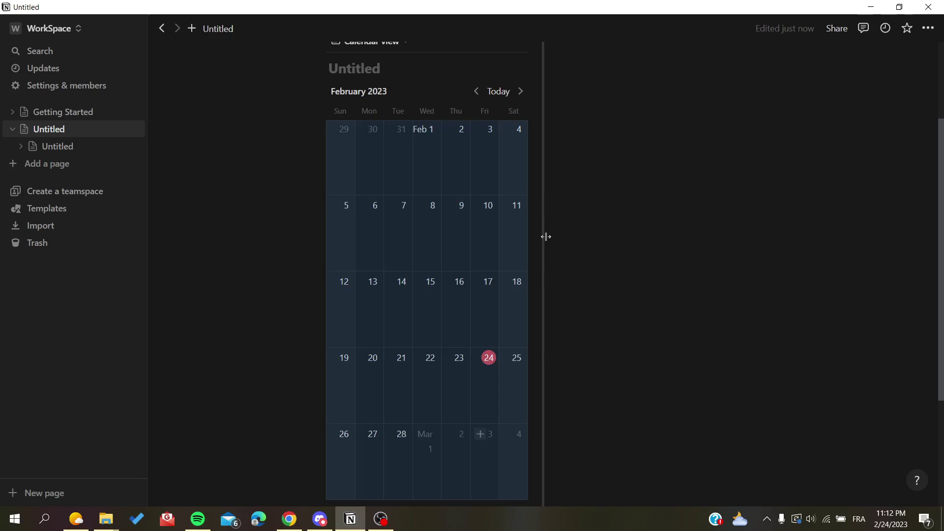
{"action": "left_click_drag", "start_coordinate": [546, 236], "coordinate": [755, 221]}
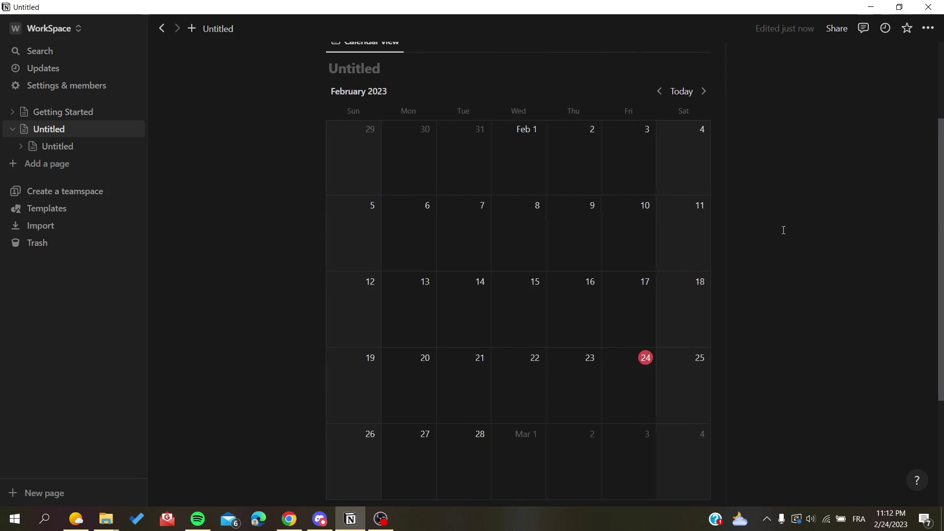
{"action": "scroll", "coordinate": [782, 229], "scroll_direction": "up", "scroll_amount": 2}
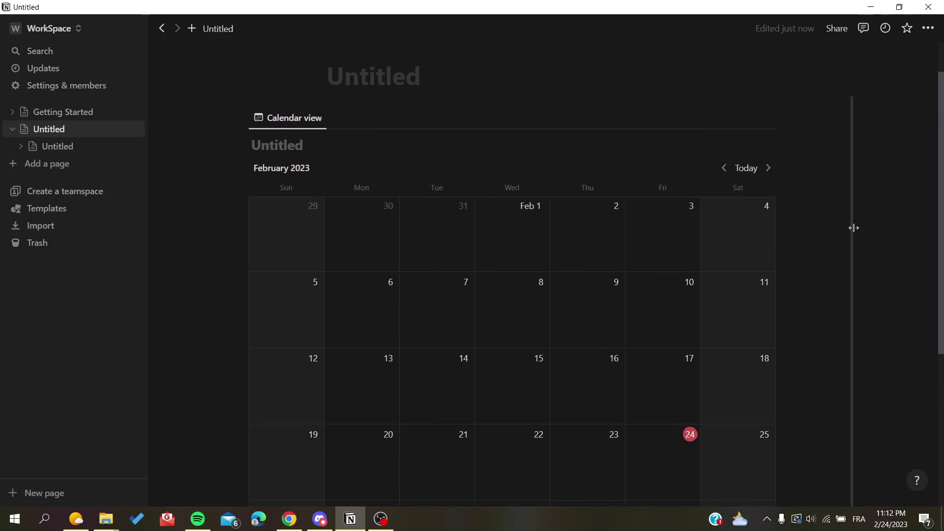
{"action": "mouse_move", "coordinate": [851, 227]}
{"action": "left_mouse_down"}
{"action": "mouse_move", "coordinate": [894, 229]}
{"action": "mouse_move", "coordinate": [656, 228]}
{"action": "left_mouse_up"}
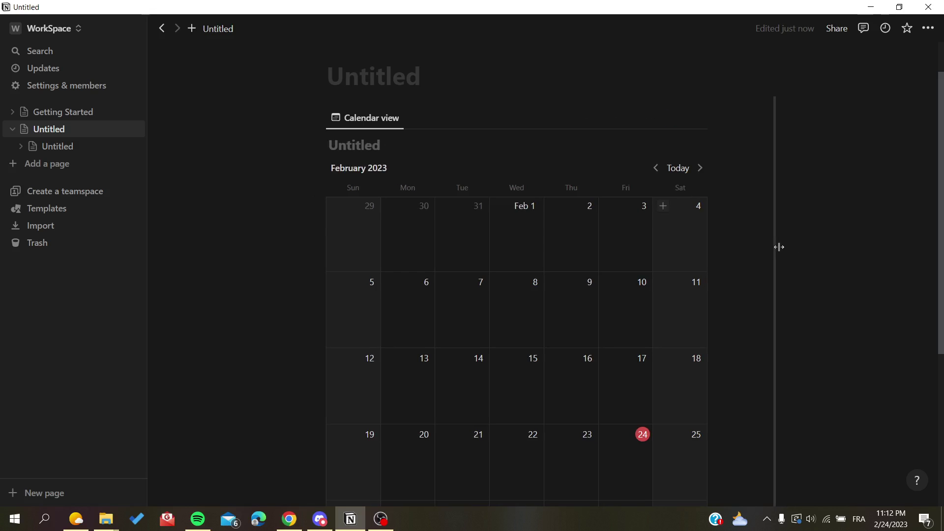
{"action": "left_click_drag", "start_coordinate": [778, 250], "coordinate": [801, 251]}
{"action": "left_click_drag", "start_coordinate": [774, 259], "coordinate": [897, 251]}
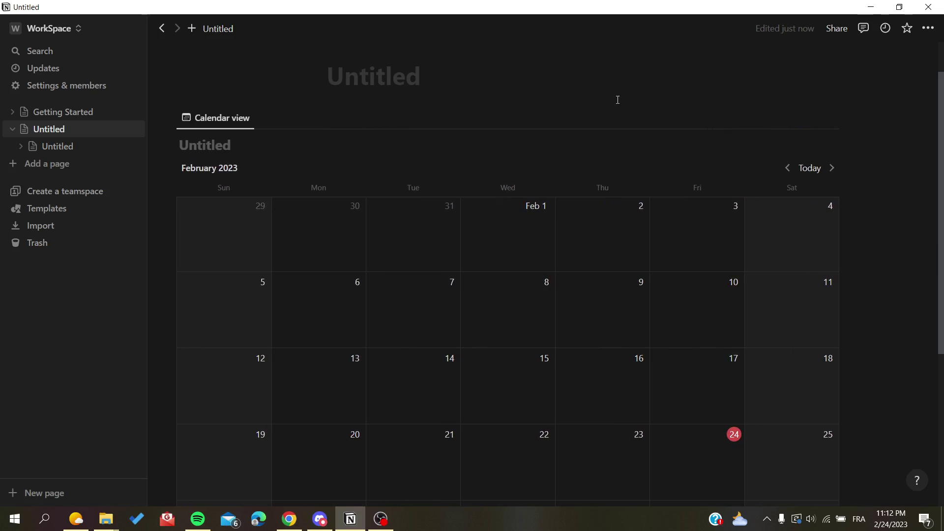